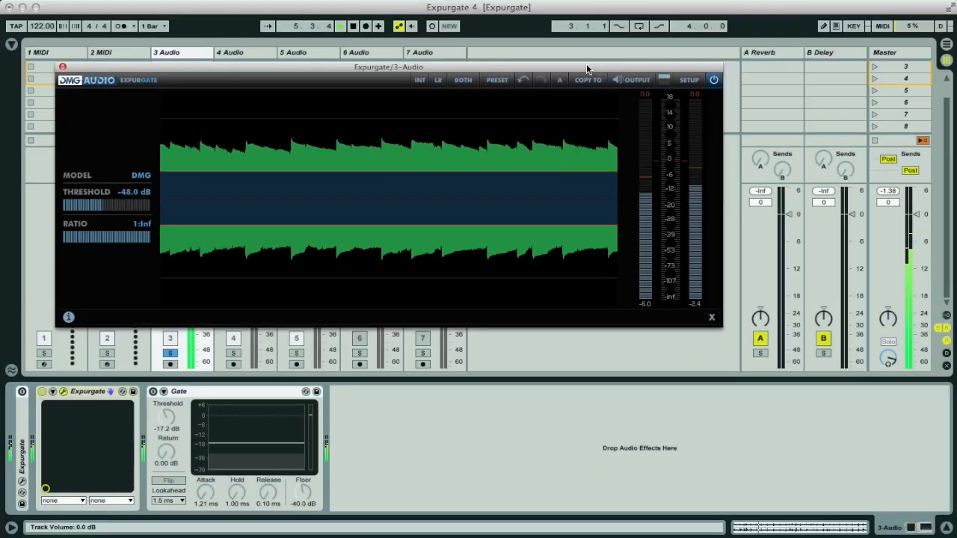
Step: Enlarge and reposition the Expurgate window of the 3 Audio track for a bigger waveform display
drag(587, 67, 571, 48)
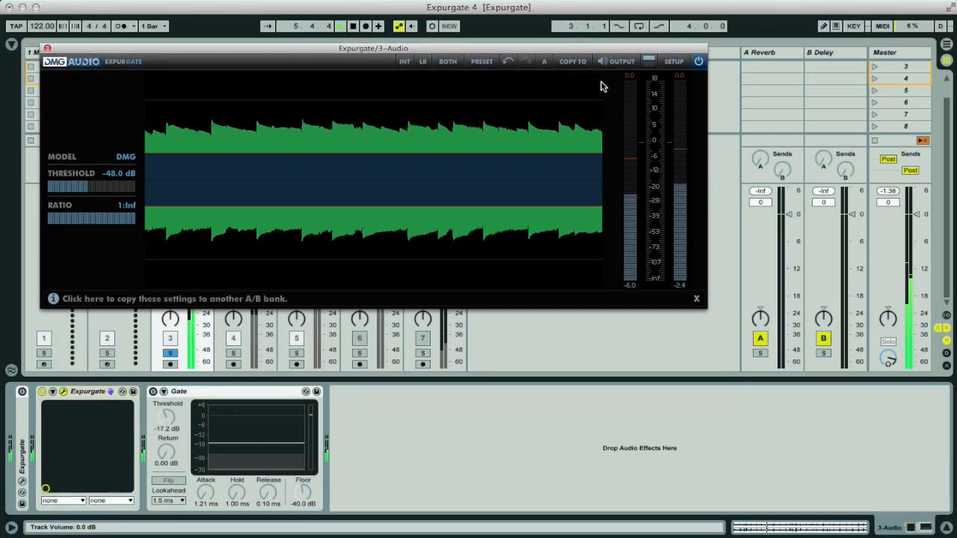
drag(707, 304, 823, 352)
drag(555, 59, 580, 79)
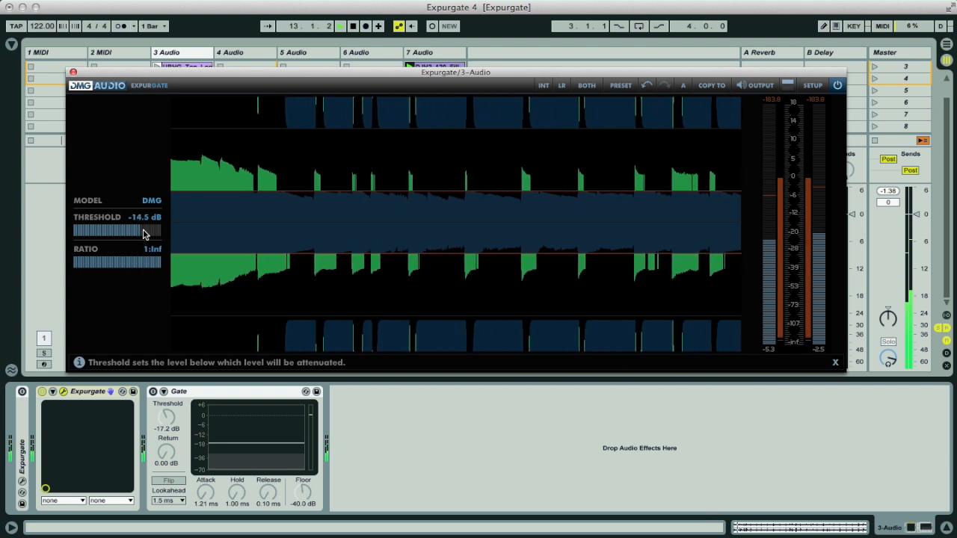
Step: Set Expurgate on the 3 Audio track to the Brit Mega model with a -16.4 dB threshold and a 1:Inf ratio
mouse_move(142, 235)
mouse_down()
mouse_move(102, 233)
mouse_move(138, 235)
mouse_up()
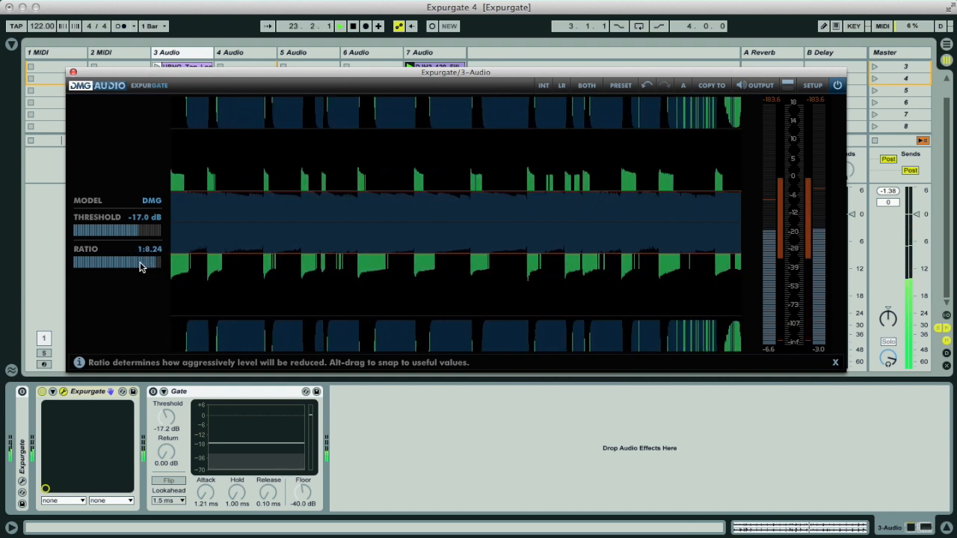
drag(94, 265, 79, 265)
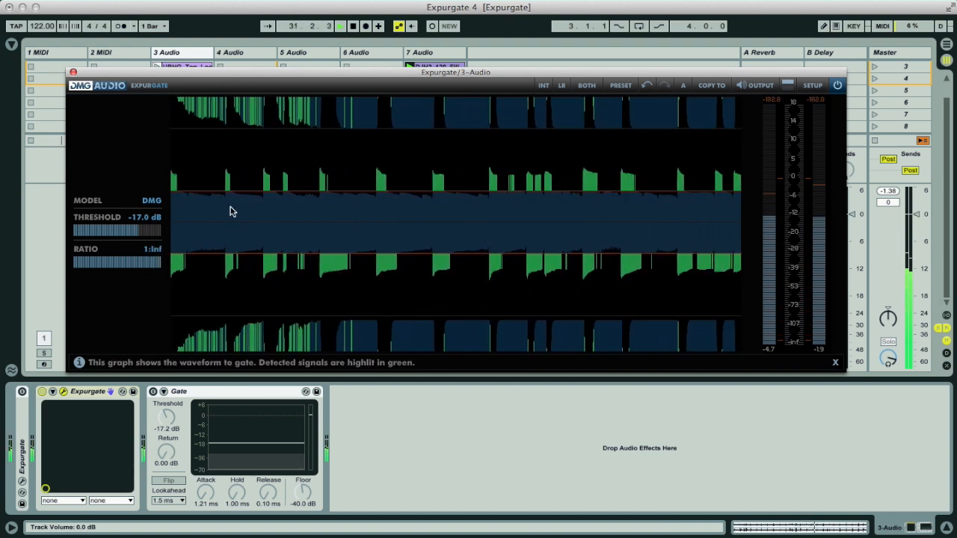
click(153, 202)
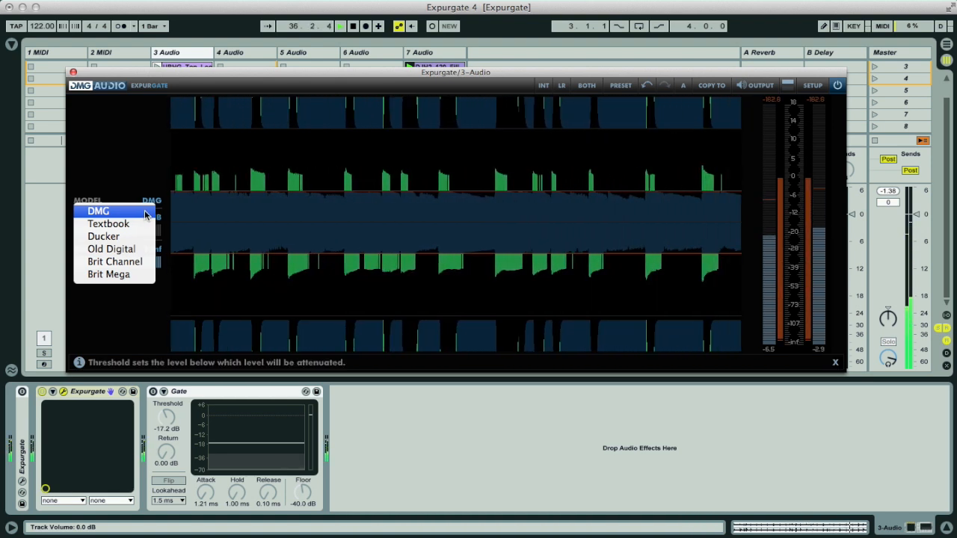
click(137, 276)
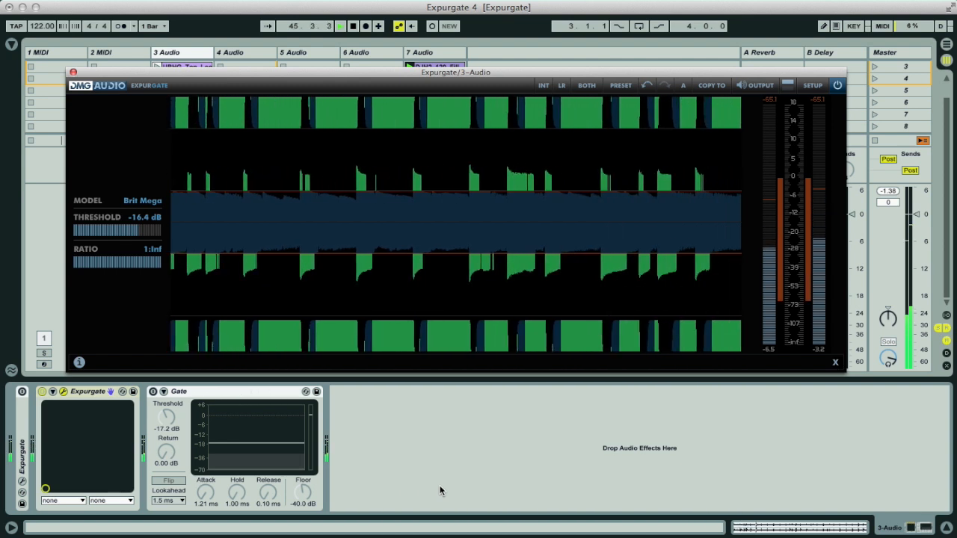
Step: Compare Expurgate with the stock Gate on the 3 Audio track by alternating which device is active
click(42, 395)
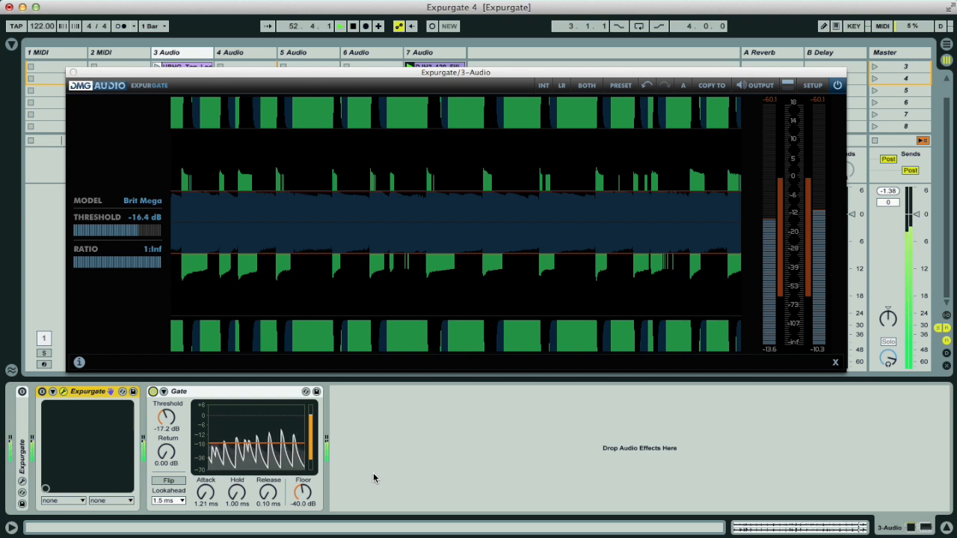
click(152, 391)
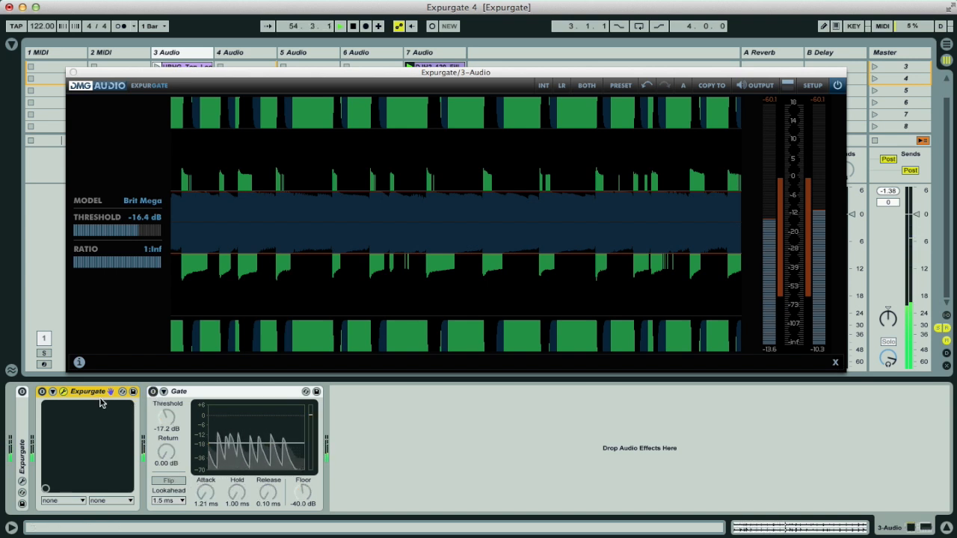
click(42, 392)
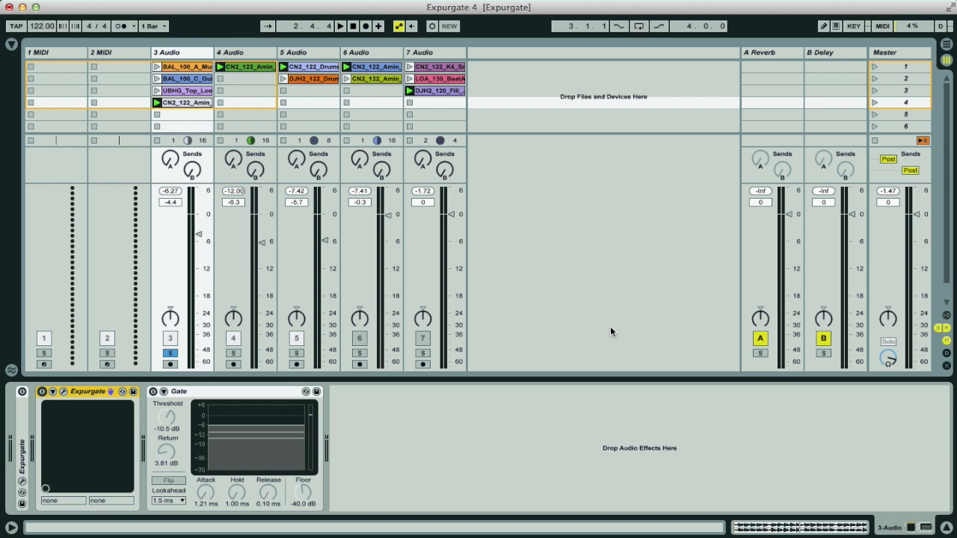
Step: Start playback, open Expurgate on the 3 Audio track and set its threshold to -12.3 dB
key(space)
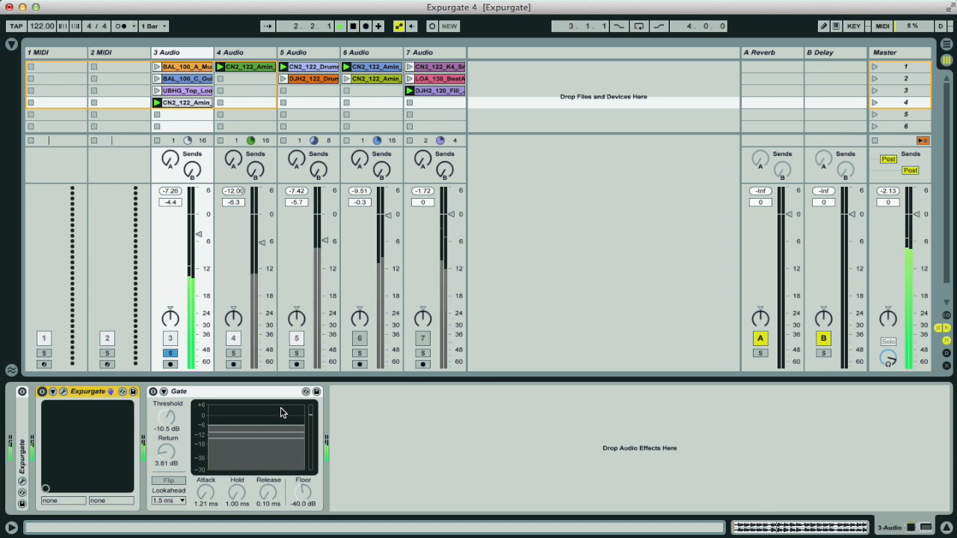
click(63, 393)
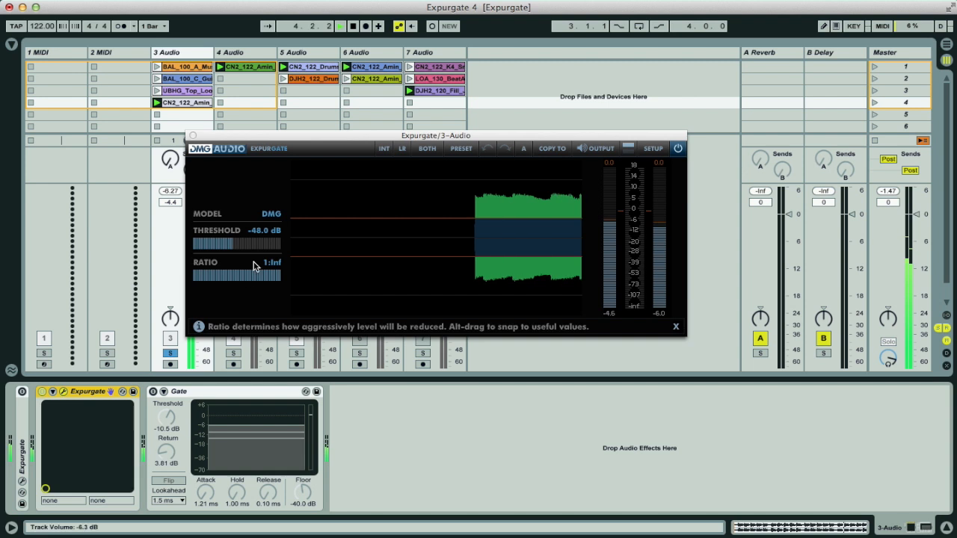
drag(234, 247, 329, 250)
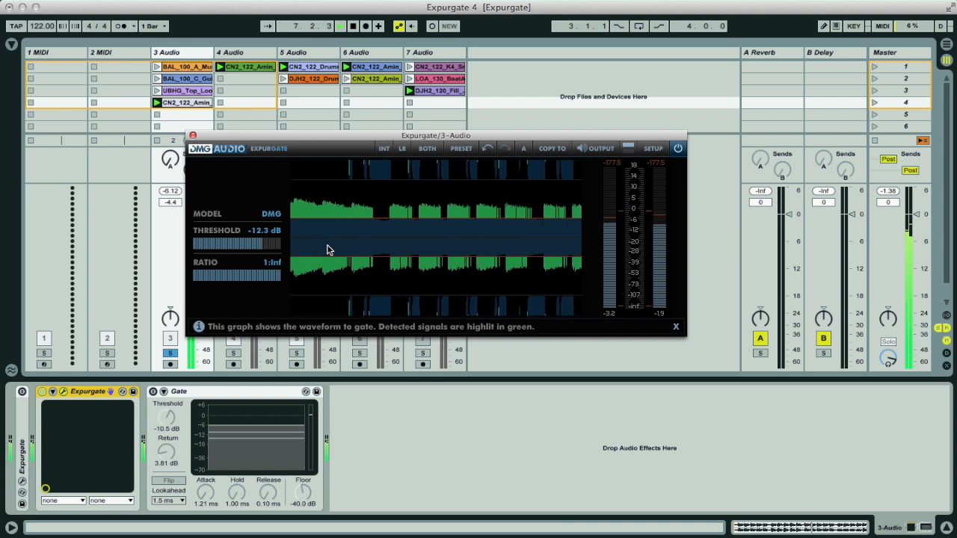
Step: Reposition the Expurgate window and load the Rhythm Piano preset from the Applications category
drag(523, 135, 502, 68)
drag(666, 269, 711, 314)
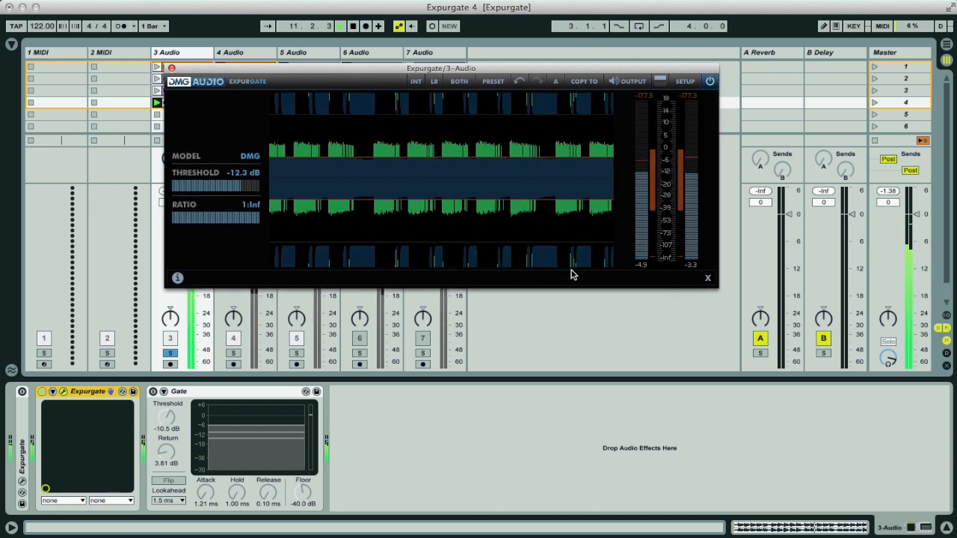
click(490, 81)
click(462, 98)
mouse_move(449, 173)
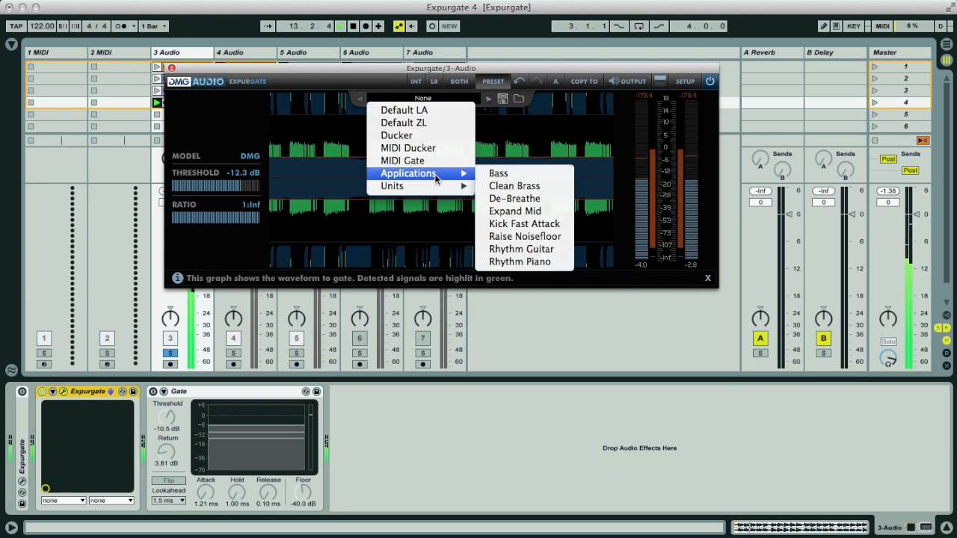
click(555, 263)
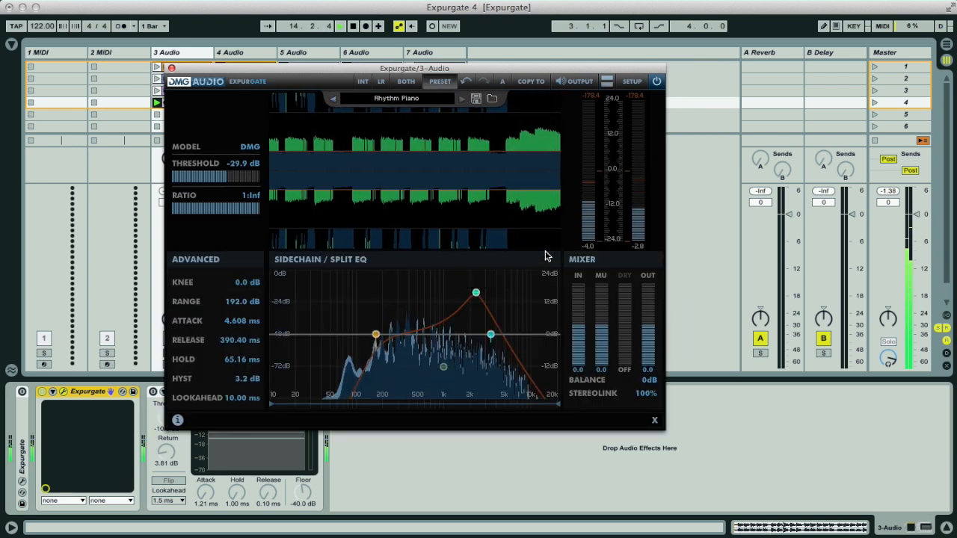
Step: Set the threshold to -8.2 dB and briefly audition the filtered sidechain signal
drag(224, 179, 279, 183)
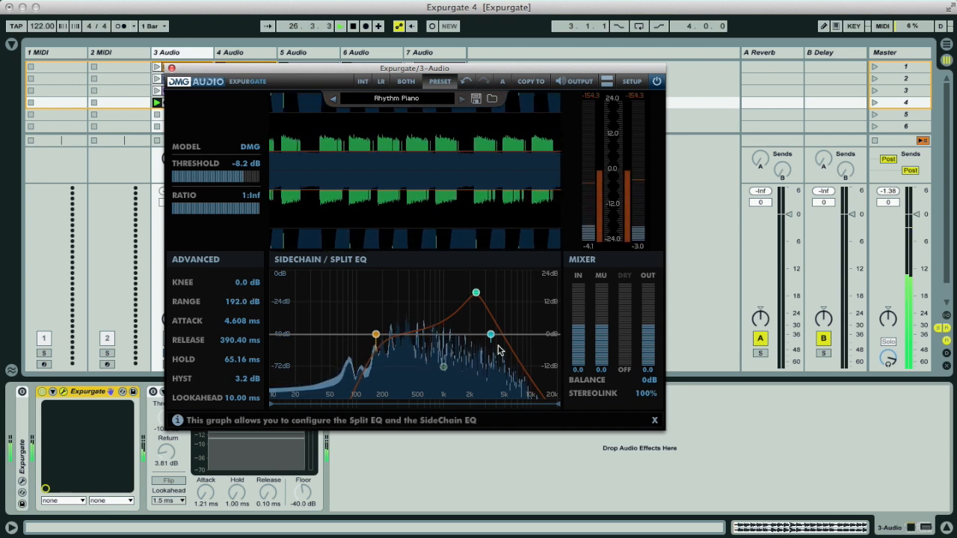
click(299, 261)
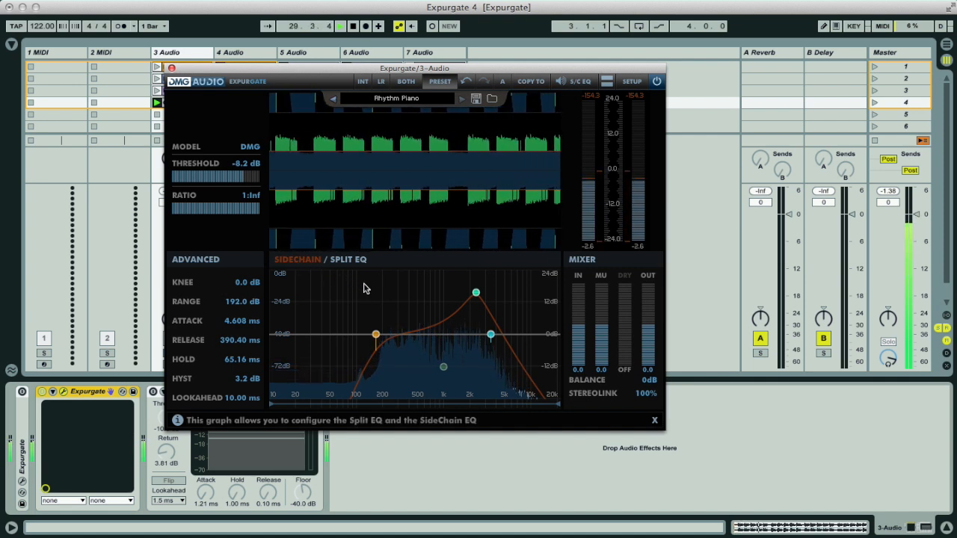
click(301, 262)
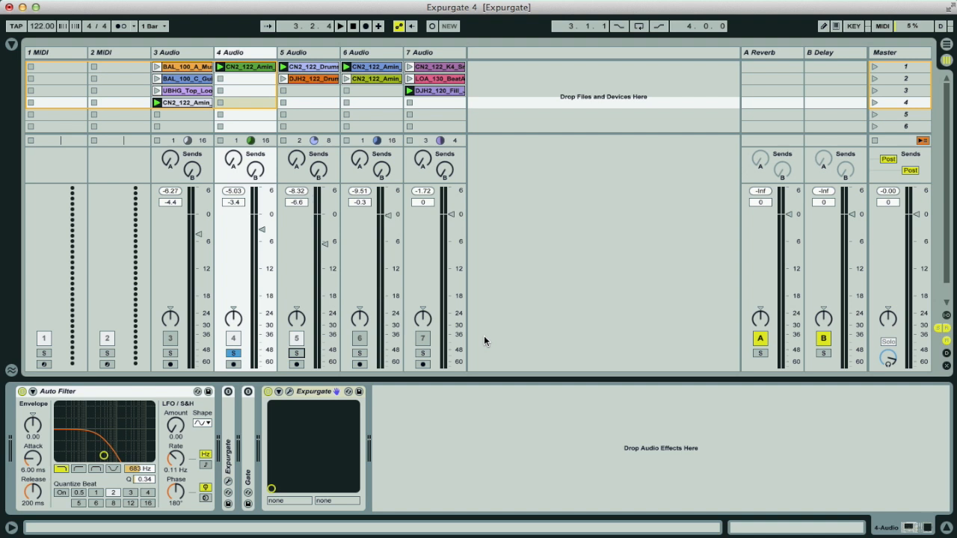
Step: Start playback, open Expurgate on the 4 Audio track and load the Bass preset from the Applications category
key(space)
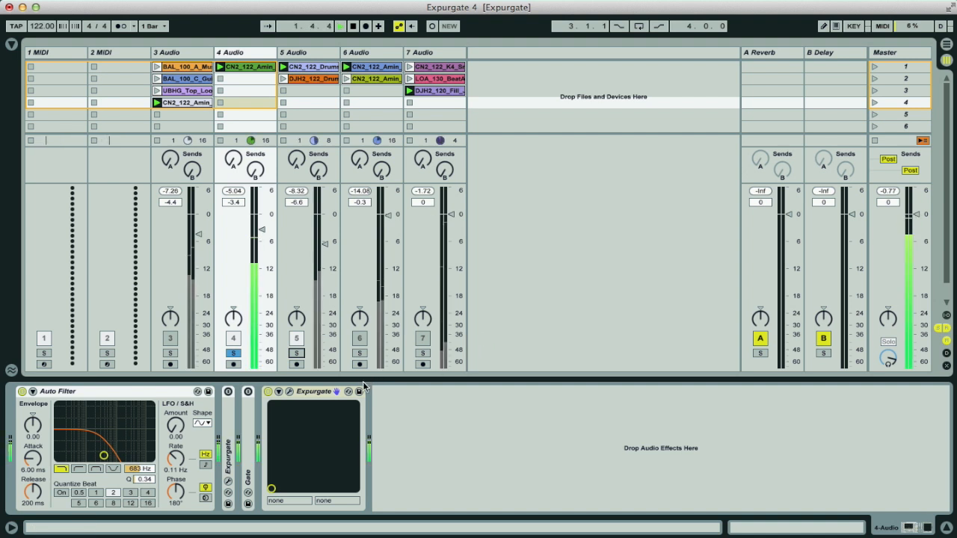
click(290, 393)
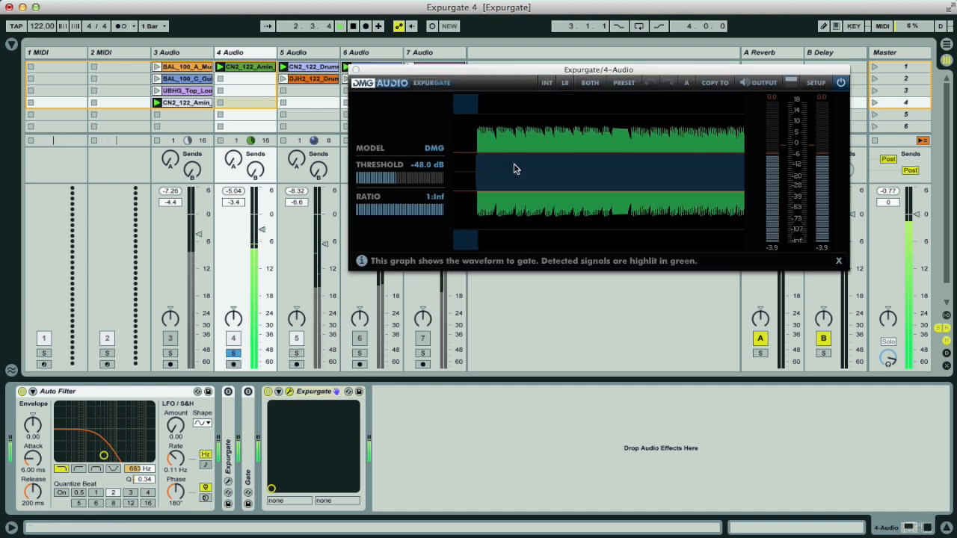
click(624, 86)
click(588, 100)
mouse_move(618, 178)
click(658, 174)
Step: Reposition the 4 Audio Expurgate window and show its advanced controls, EQ graph and mixer
drag(663, 70, 576, 54)
click(657, 58)
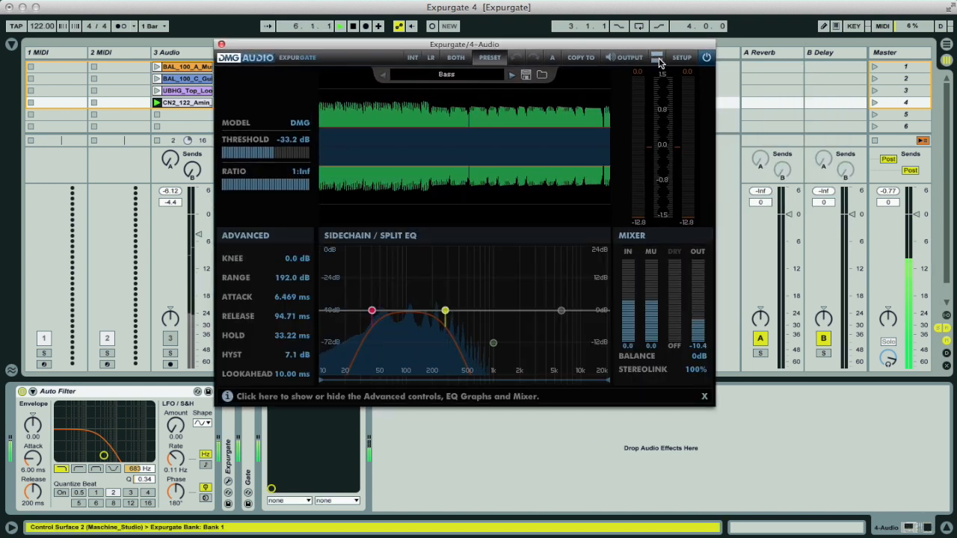
drag(505, 45, 514, 64)
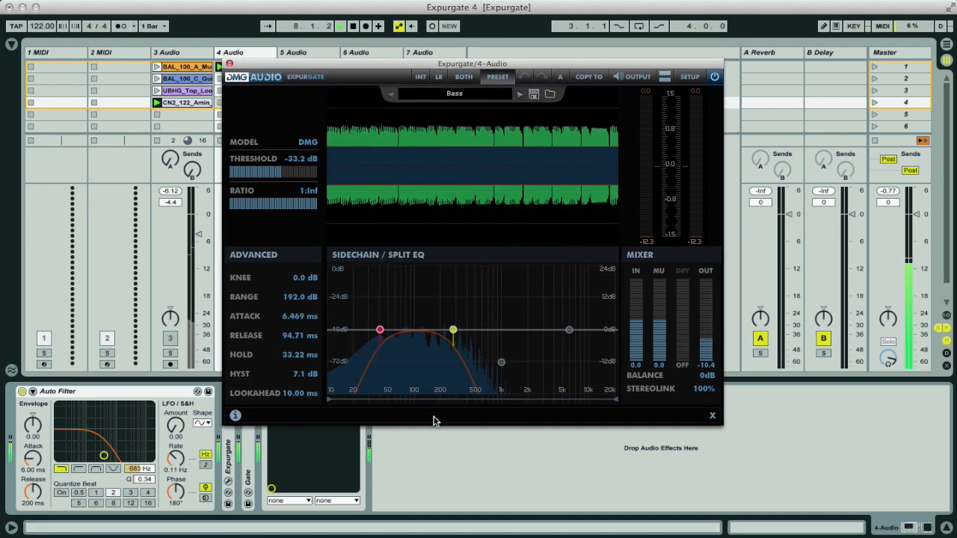
Step: Boost an additional sidechain EQ band near the upper cutoff of the bass range and set the threshold to -8.9 dB
mouse_move(455, 333)
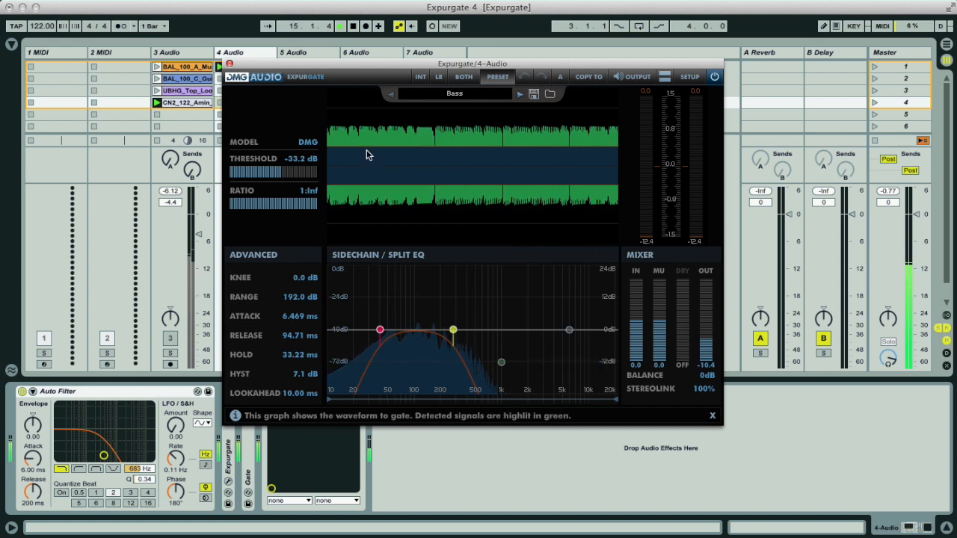
drag(314, 177, 323, 177)
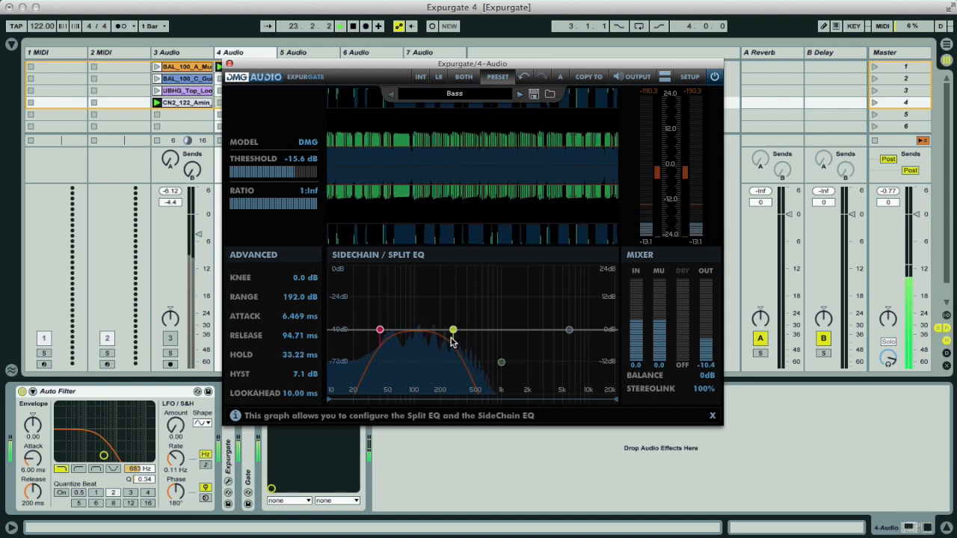
drag(569, 330, 455, 279)
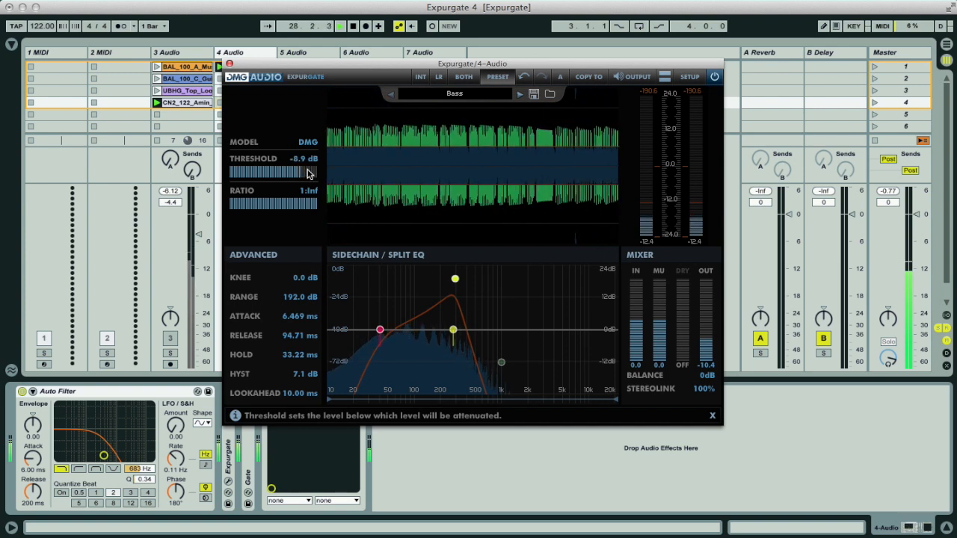
mouse_move(456, 280)
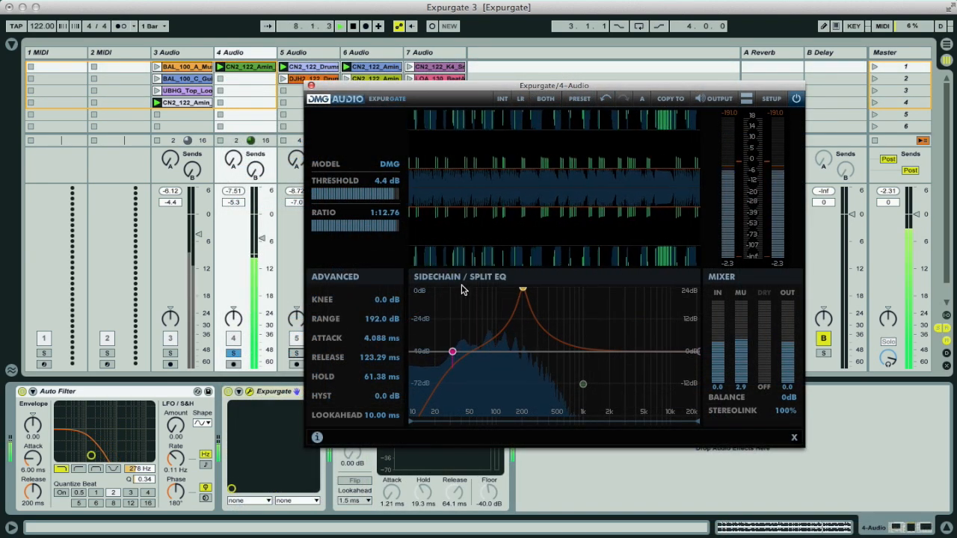
Step: Audition the filtered sidechain signal of Expurgate on the 4 Audio track
click(439, 277)
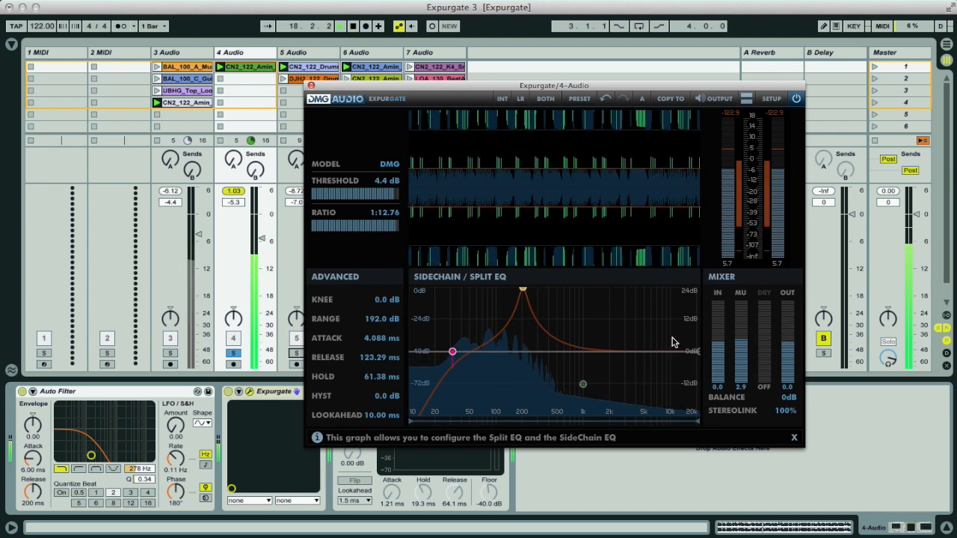
mouse_move(415, 362)
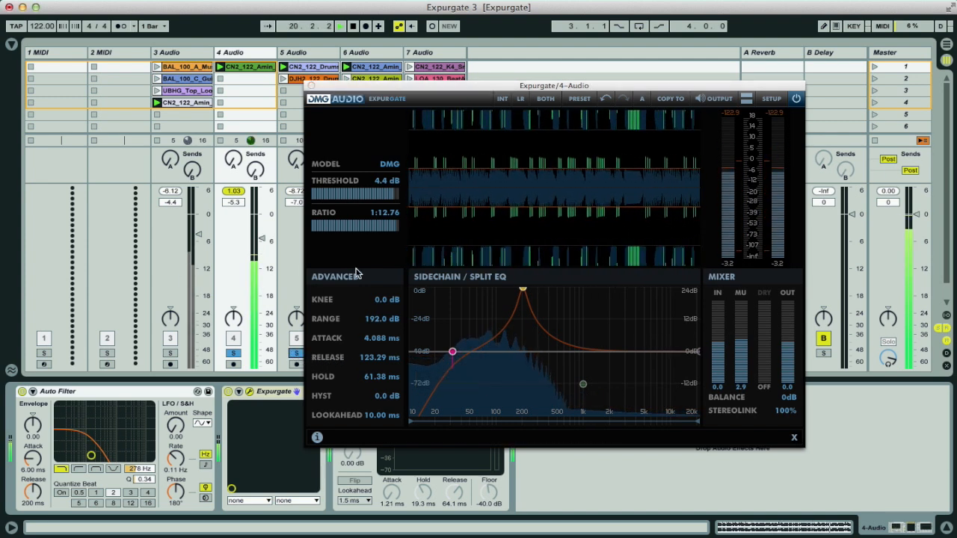
Step: Switch the 4 Audio gate to the Brit Mega model and raise its makeup gain to 5.1 dB
click(389, 166)
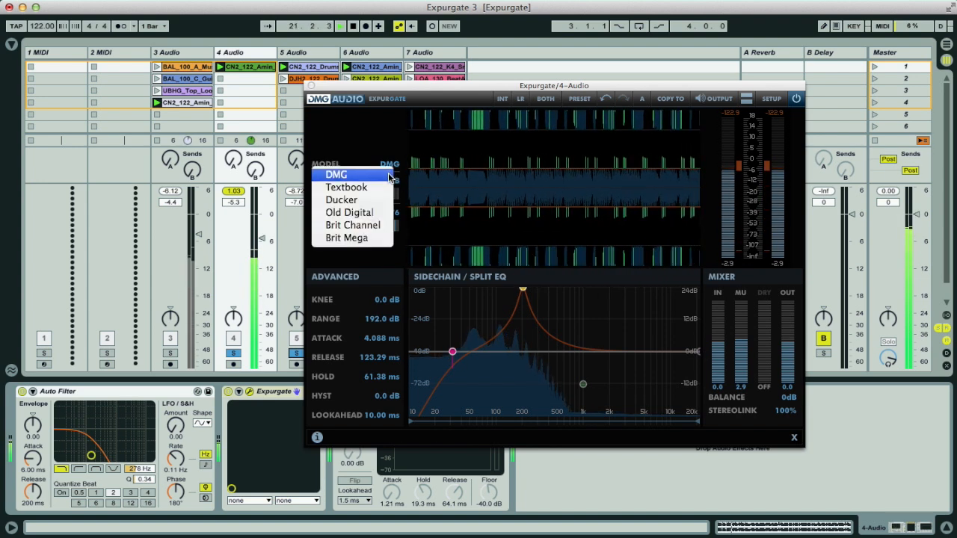
click(349, 238)
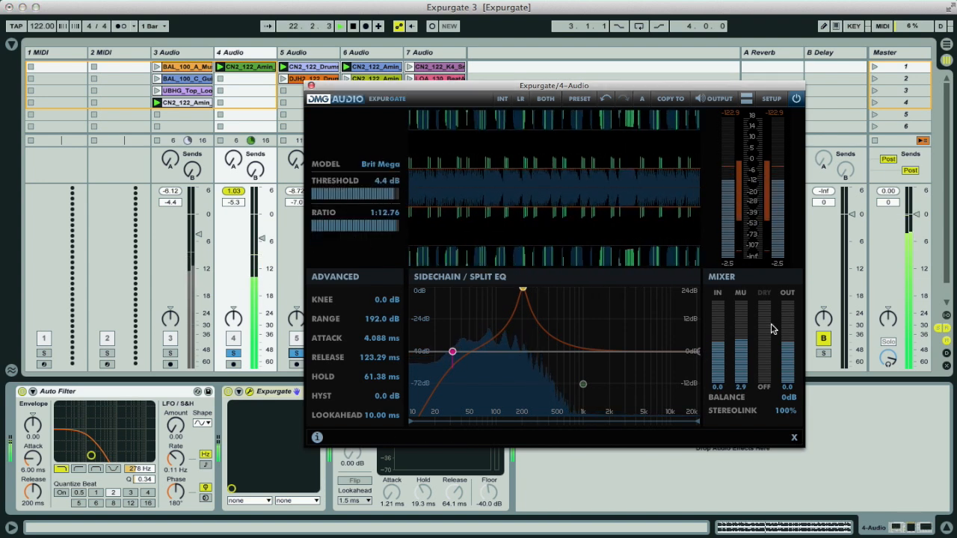
drag(746, 348, 746, 341)
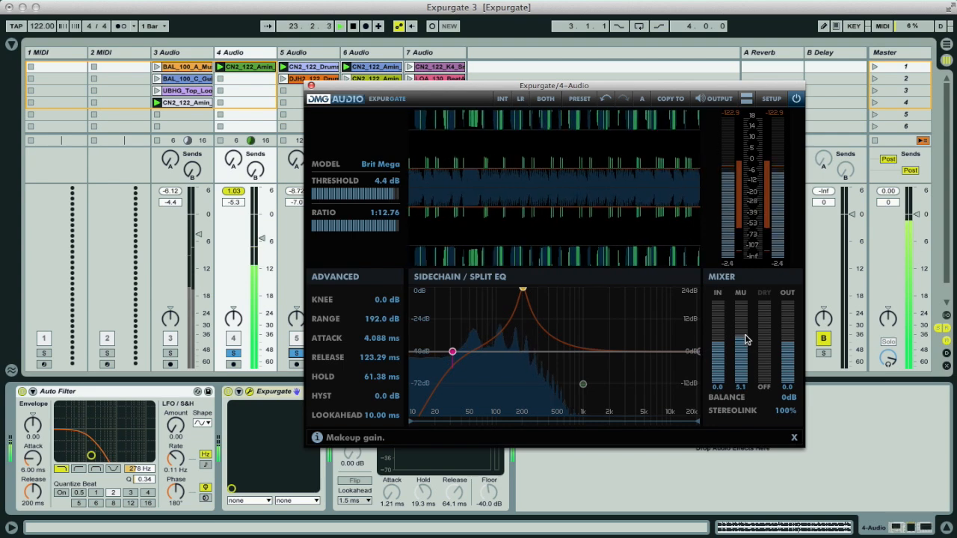
Step: Audition the 5 Audio track's Expurgate sidechain and move its peak EQ band to 617 Hz with a 9.0 dB boost
key(Right)
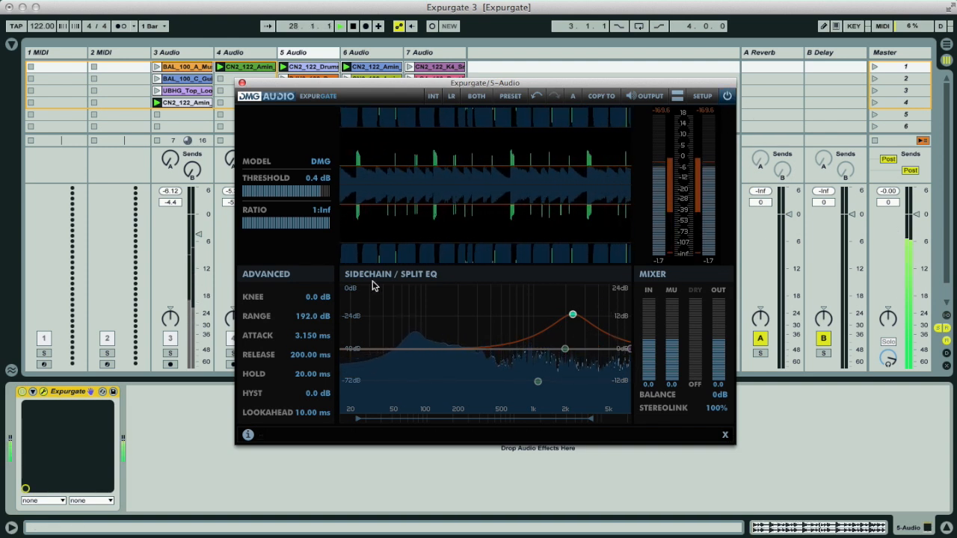
click(418, 319)
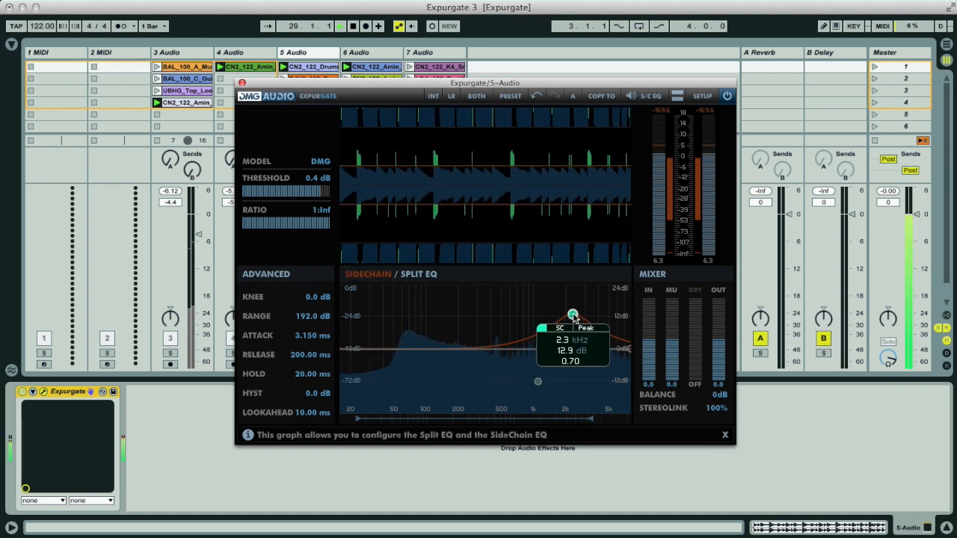
drag(573, 315, 561, 318)
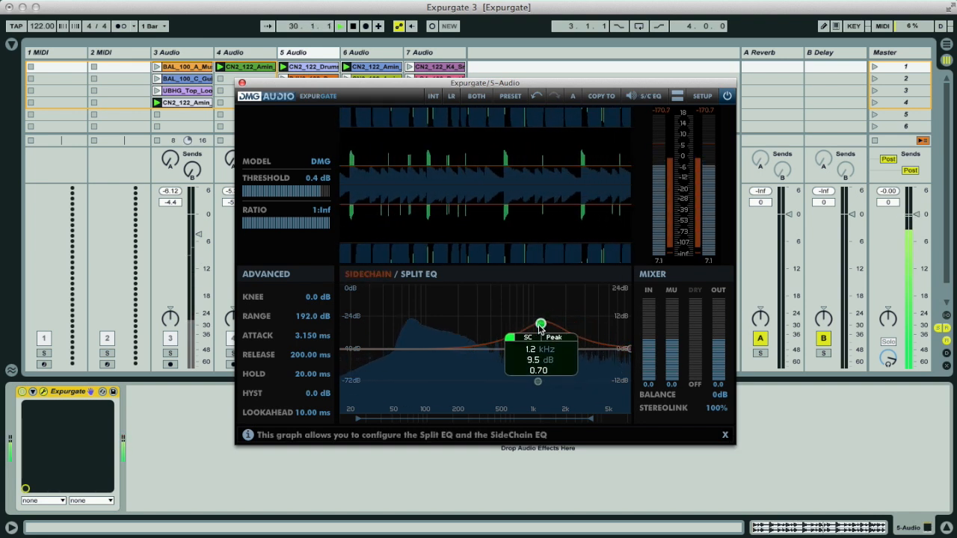
drag(484, 353, 455, 326)
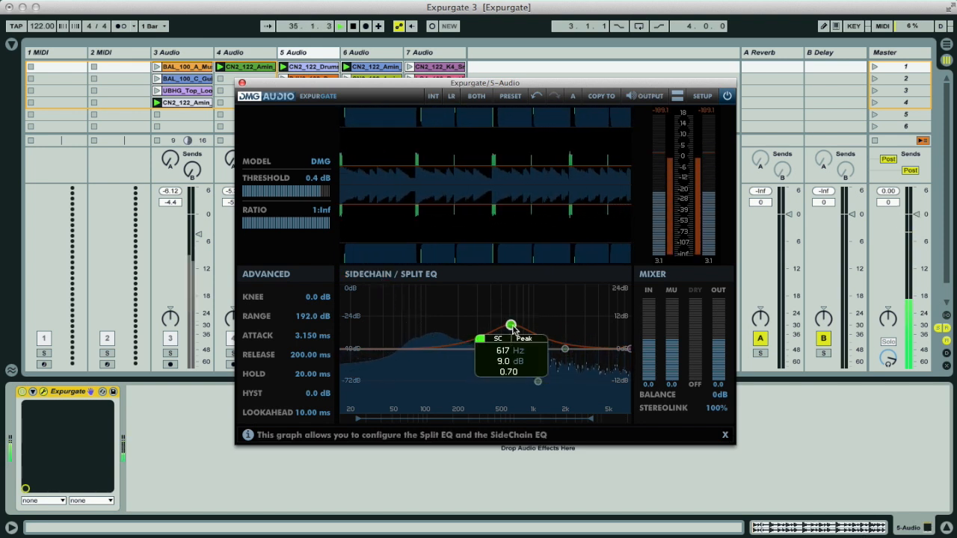
Step: Sweep the 5 Audio sidechain's peak EQ band through 321 Hz at 14.4 dB and settle it at 2.1 kHz with a 16.6 dB boost
drag(454, 329, 430, 330)
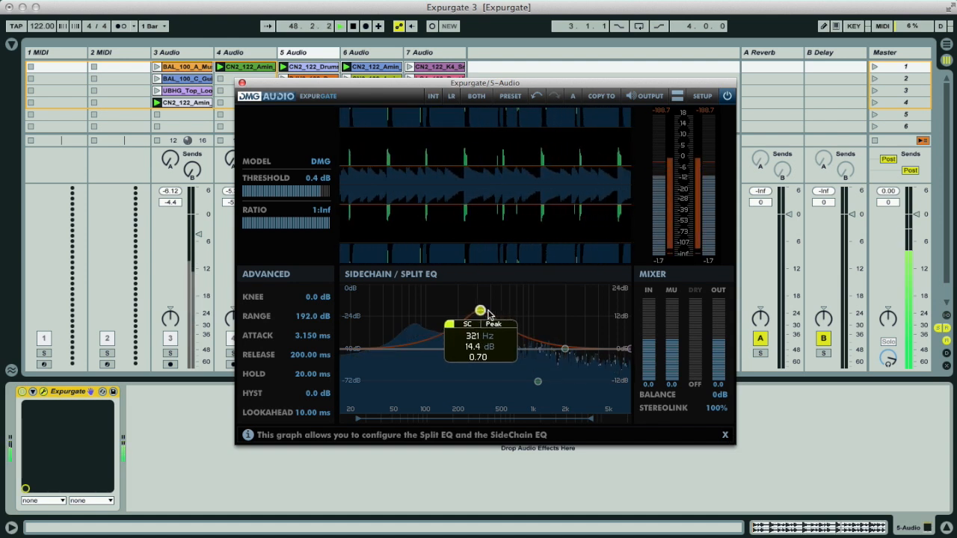
drag(481, 315, 568, 306)
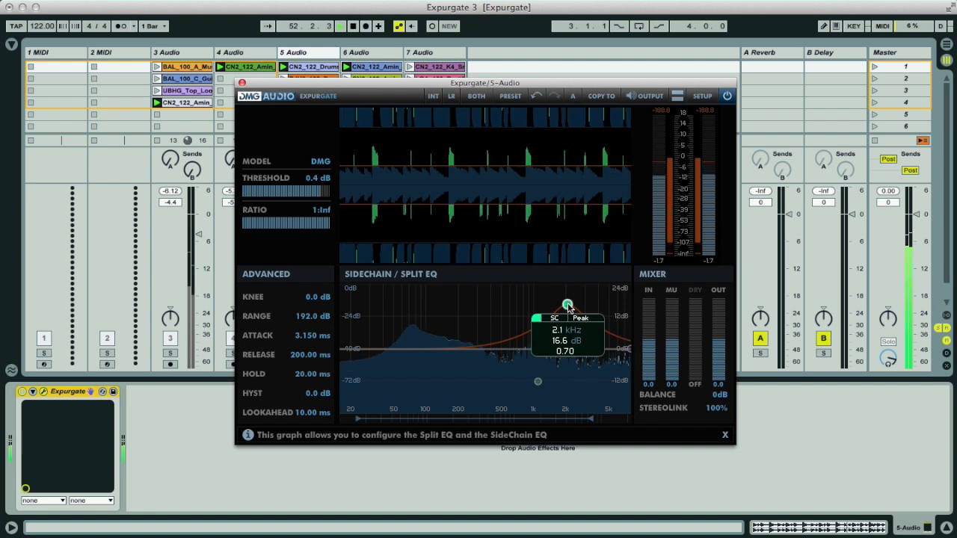
Step: Compare the 5 Audio drum loop with and without gating by toggling Expurgate's bypass and the Global Bypass option in its advanced DSP setup
click(728, 98)
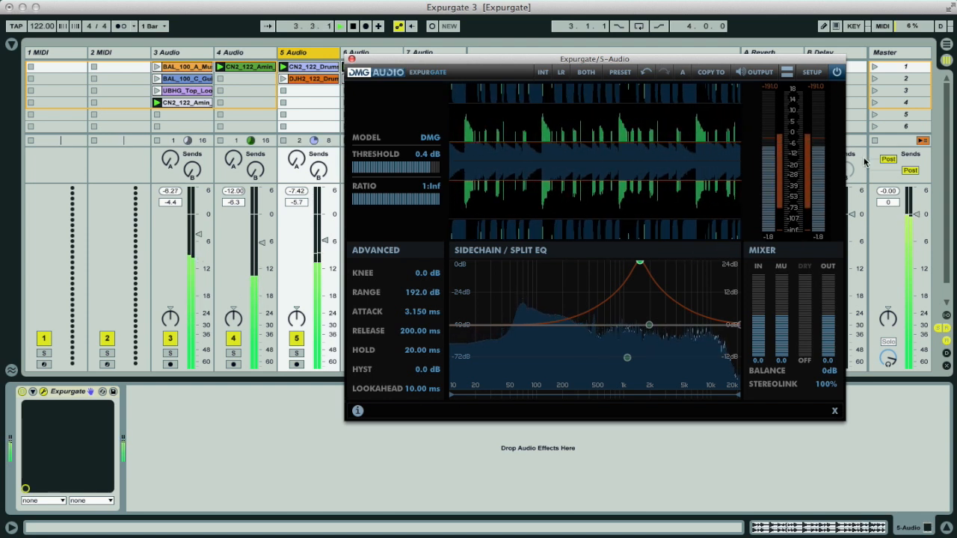
click(813, 73)
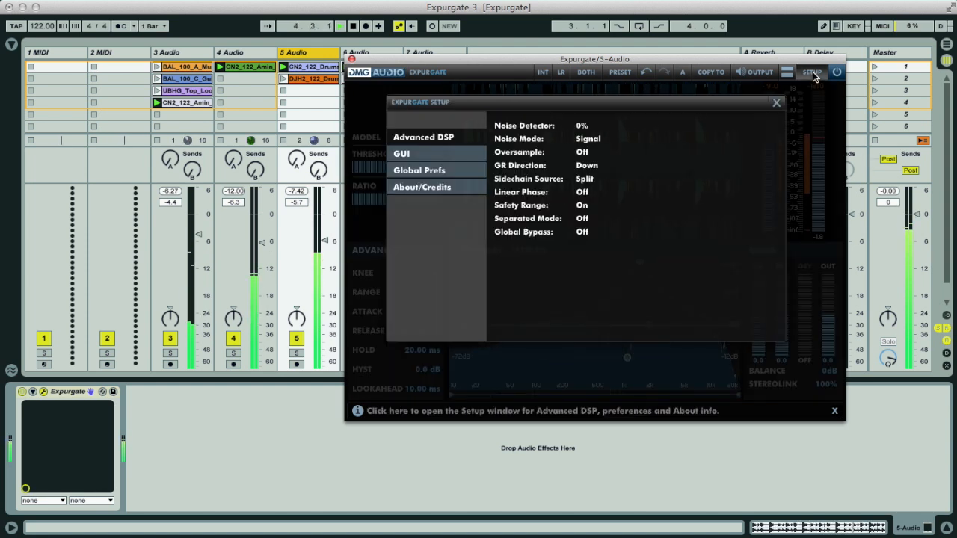
click(584, 233)
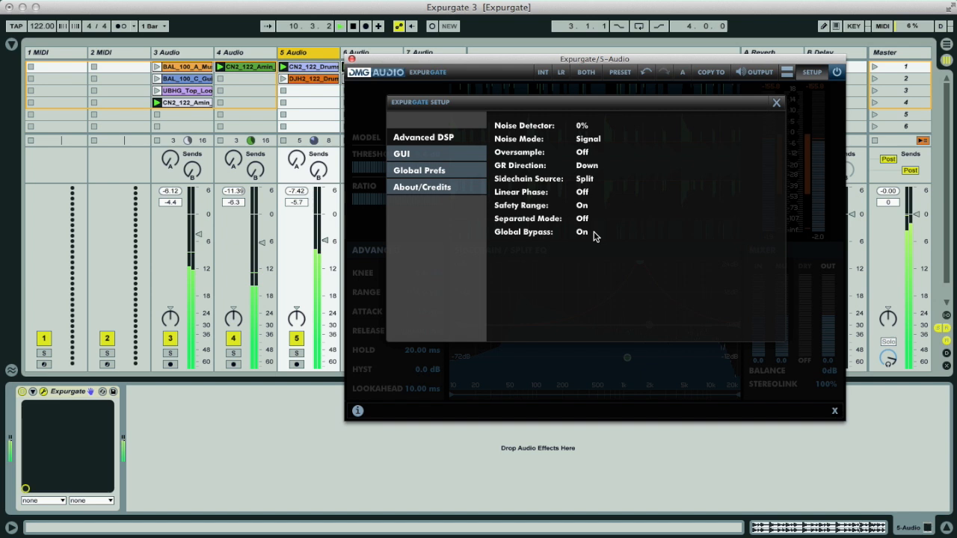
click(583, 233)
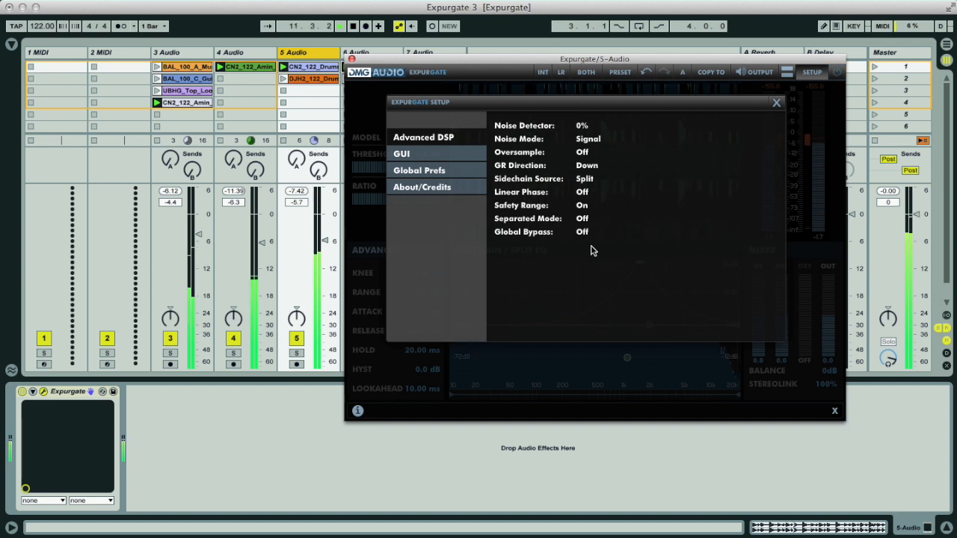
click(588, 235)
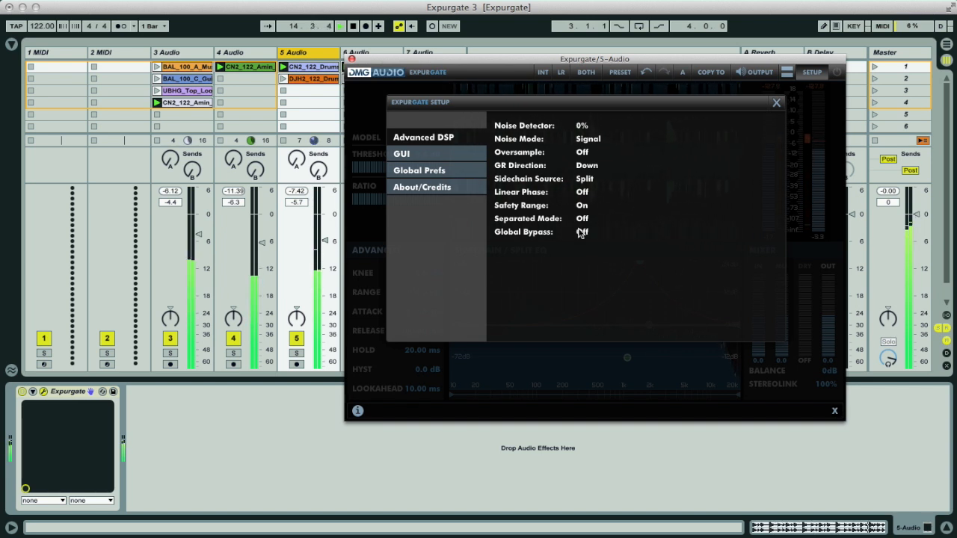
click(582, 233)
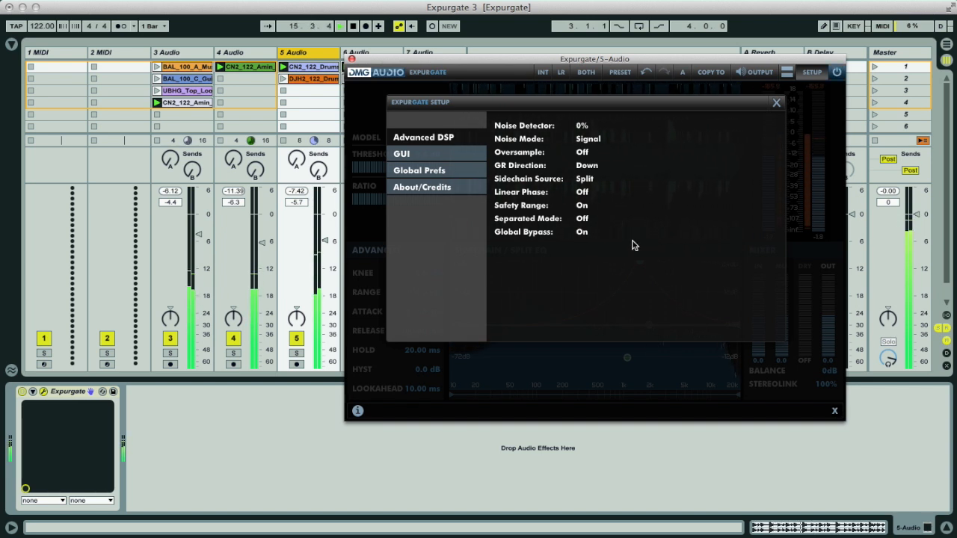
click(582, 232)
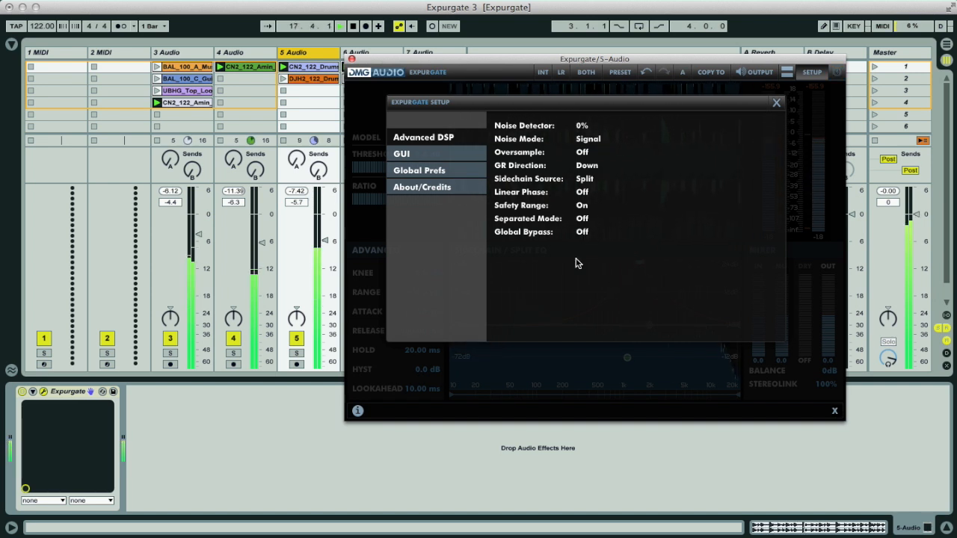